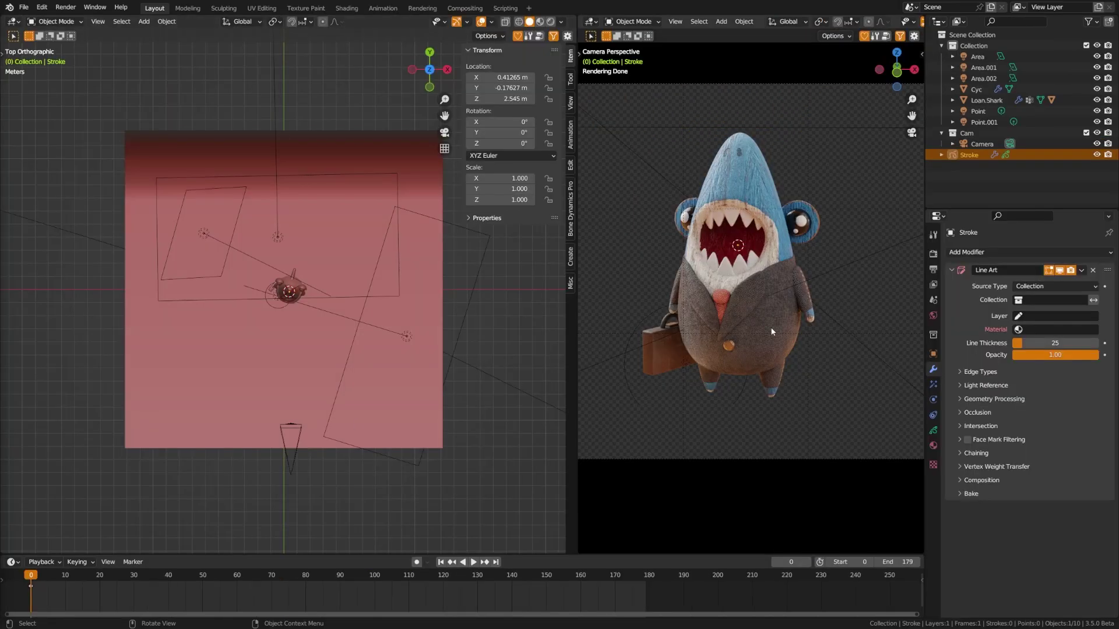
# Step: Orbit and zoom the live Cycles render around the shark, ocean, island and forest path, ending close on the shark
pyautogui.scroll(-3, 744, 333)
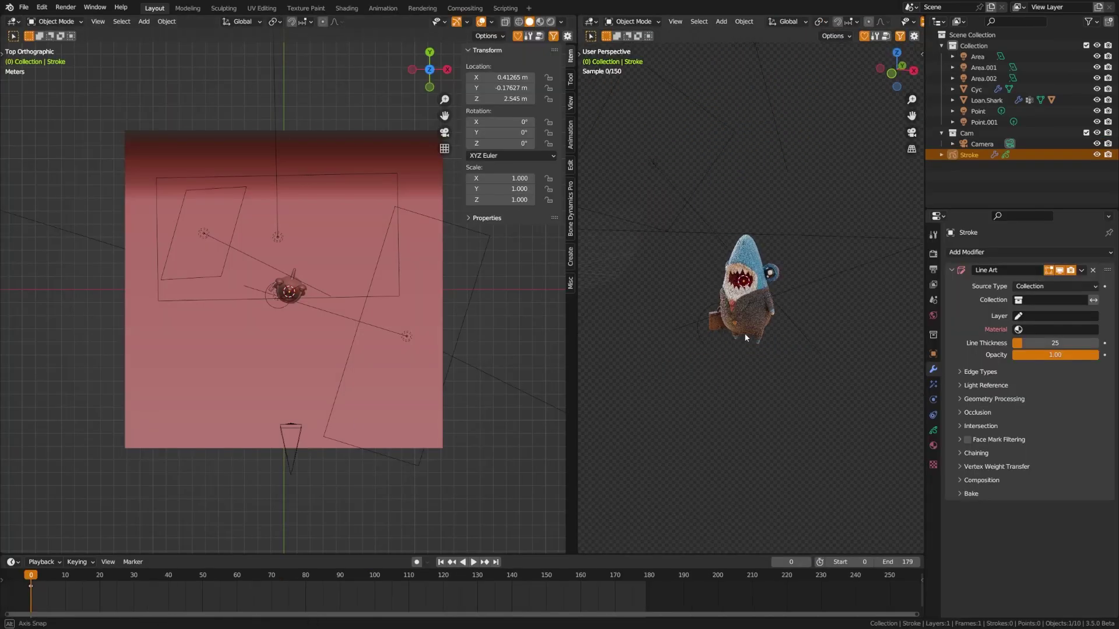
pyautogui.scroll(3, 726, 346)
pyautogui.scroll(3, 727, 347)
pyautogui.moveTo(758, 368); pyautogui.dragTo(765, 396, button='middle')
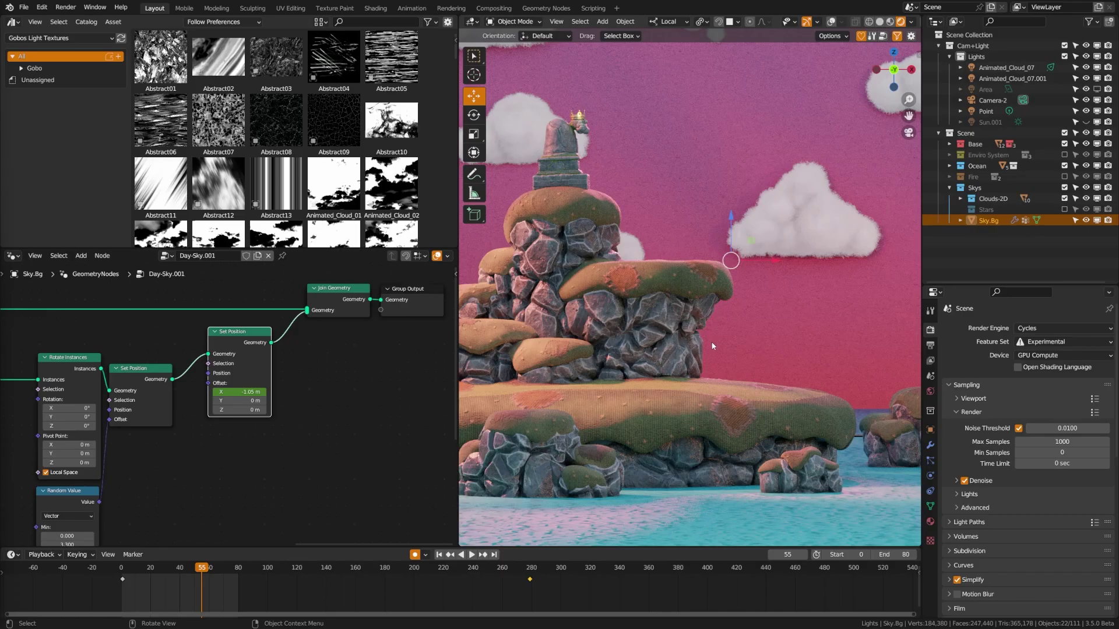
pyautogui.moveTo(670, 327); pyautogui.dragTo(693, 396, button='middle')
pyautogui.scroll(6, 701, 345)
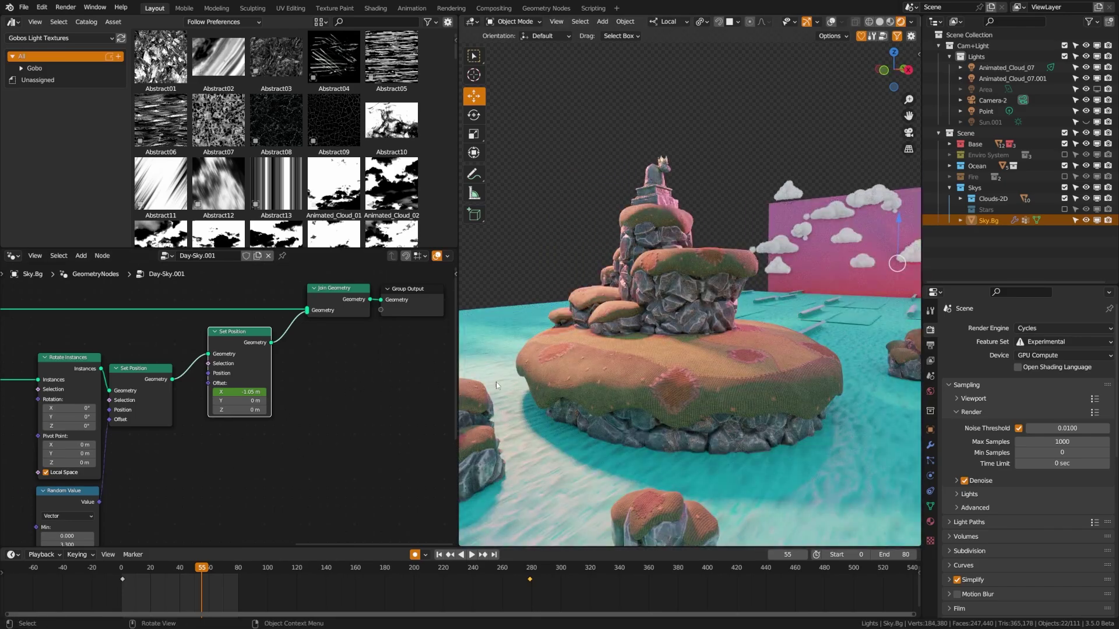
pyautogui.moveTo(495, 382); pyautogui.dragTo(641, 376, button='middle')
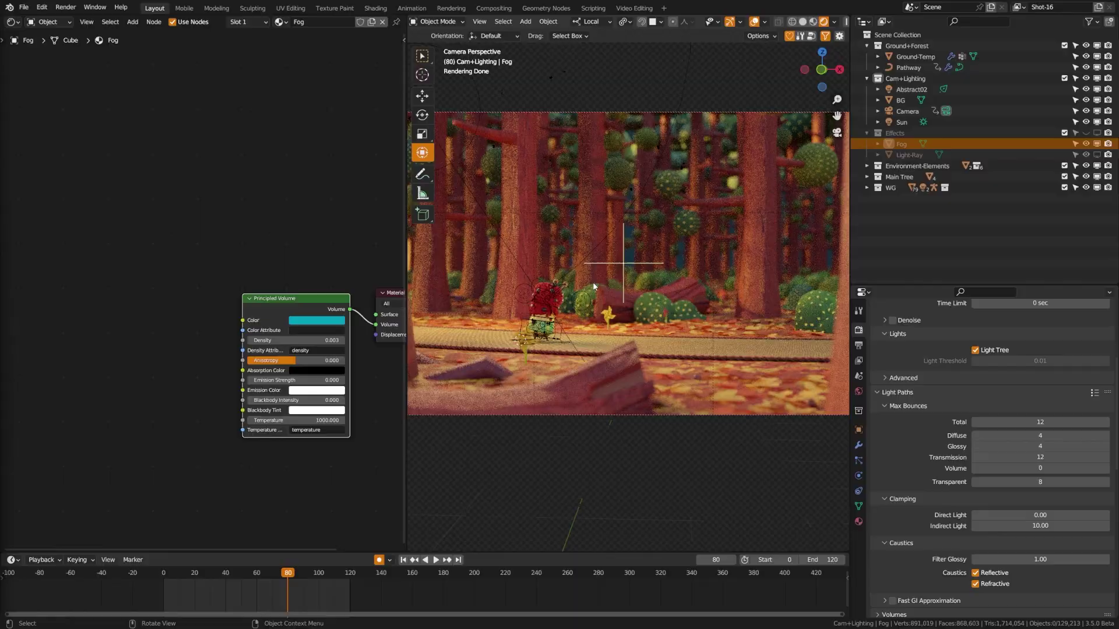
pyautogui.moveTo(687, 326); pyautogui.dragTo(666, 407, button='middle')
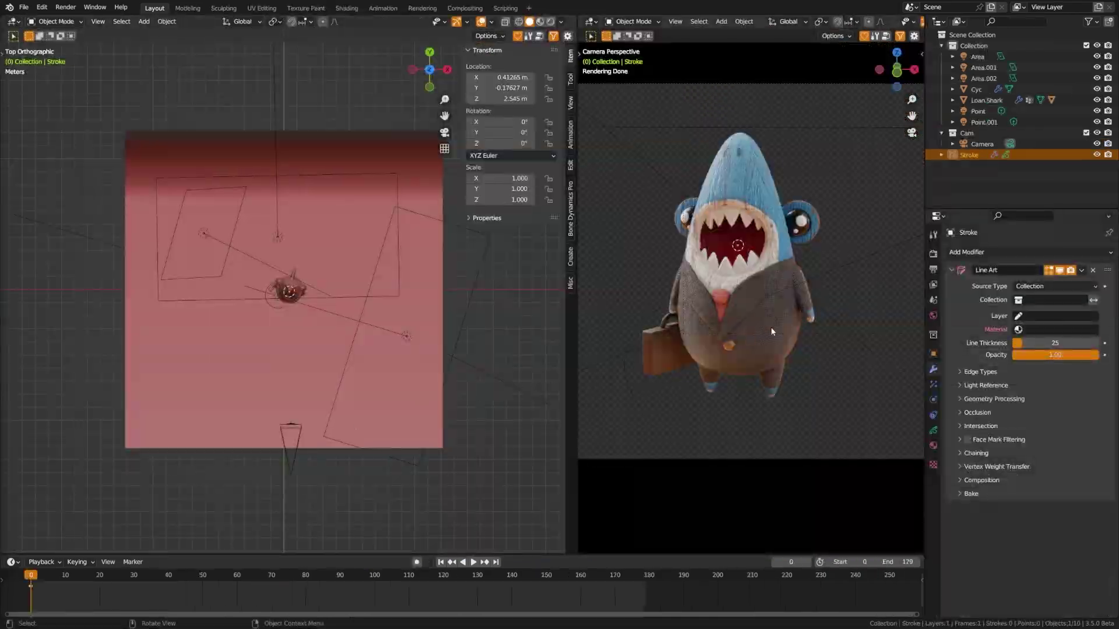
pyautogui.moveTo(772, 332); pyautogui.dragTo(781, 376, button='middle')
pyautogui.scroll(6, 726, 346)
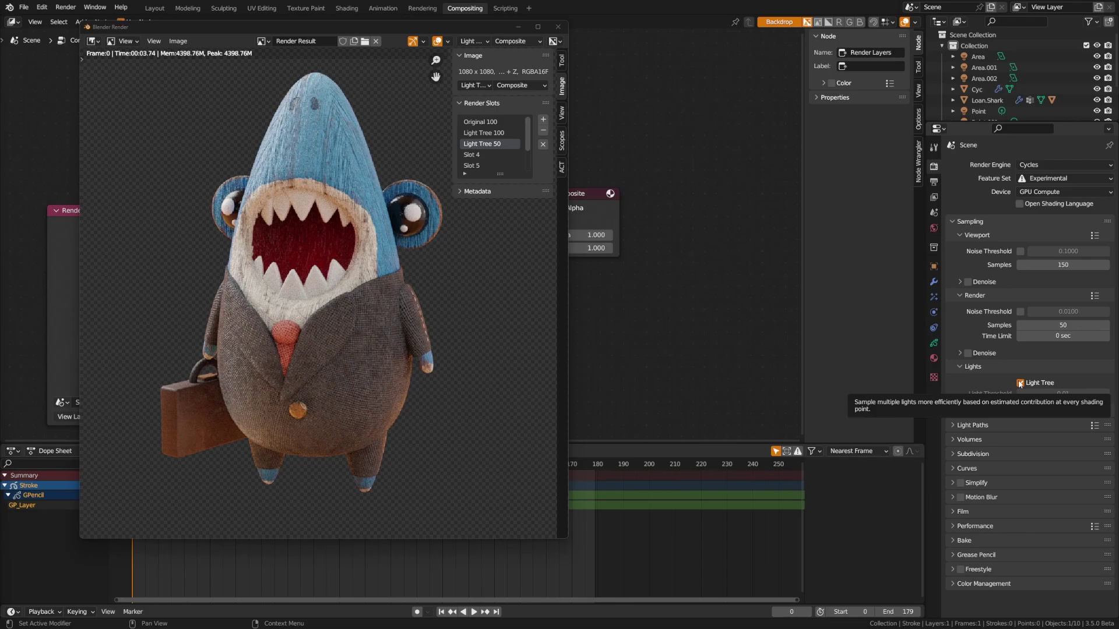
# Step: Maximize the shark render window to fill the screen
pyautogui.click(537, 26)
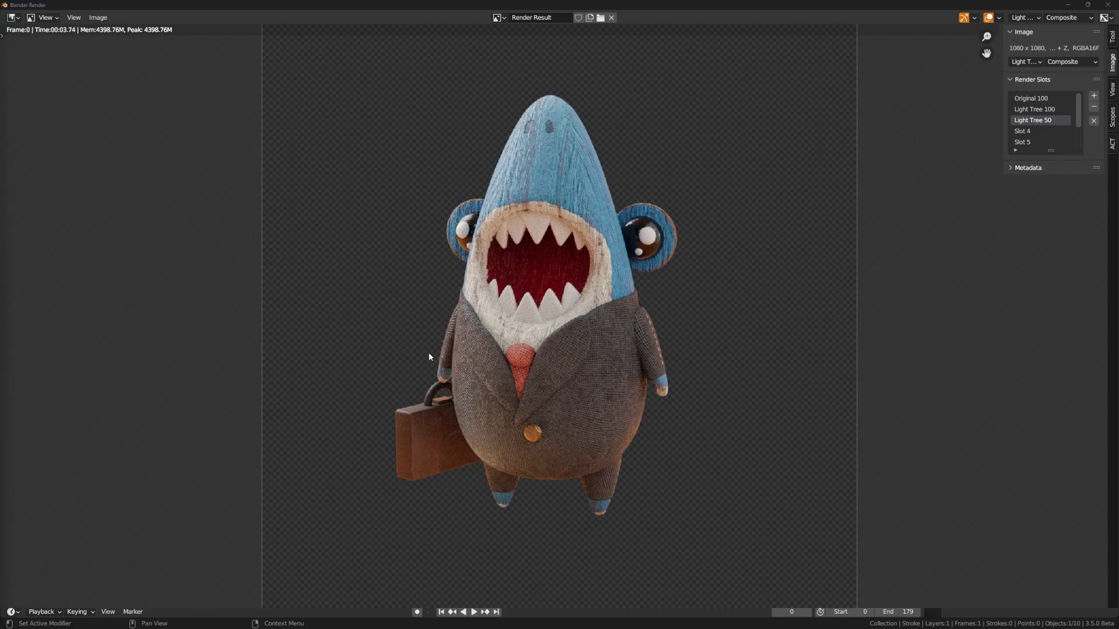
# Step: Zoom onto the shark's teeth in the Original 100 render, then compare with Light Tree 100
pyautogui.click(1029, 99)
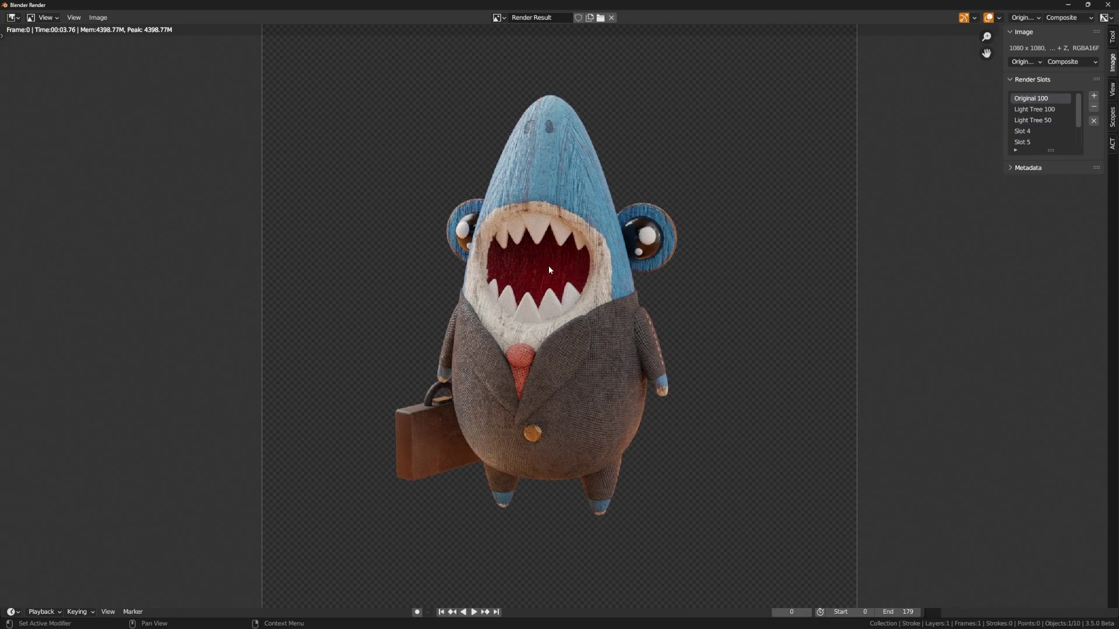
pyautogui.scroll(7, 548, 269)
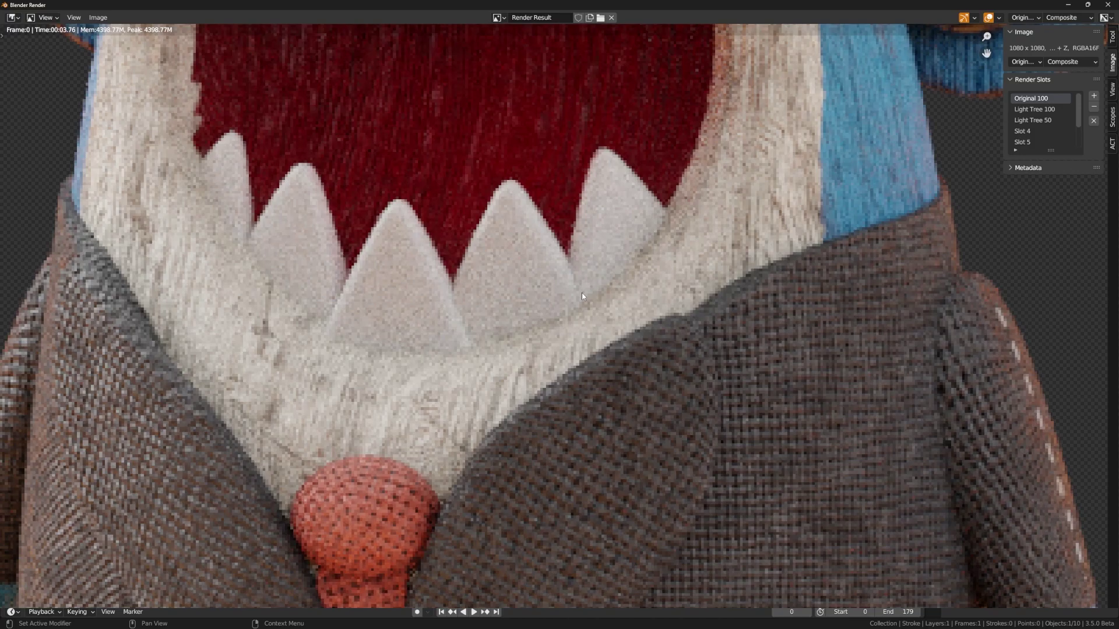
pyautogui.scroll(2, 582, 293)
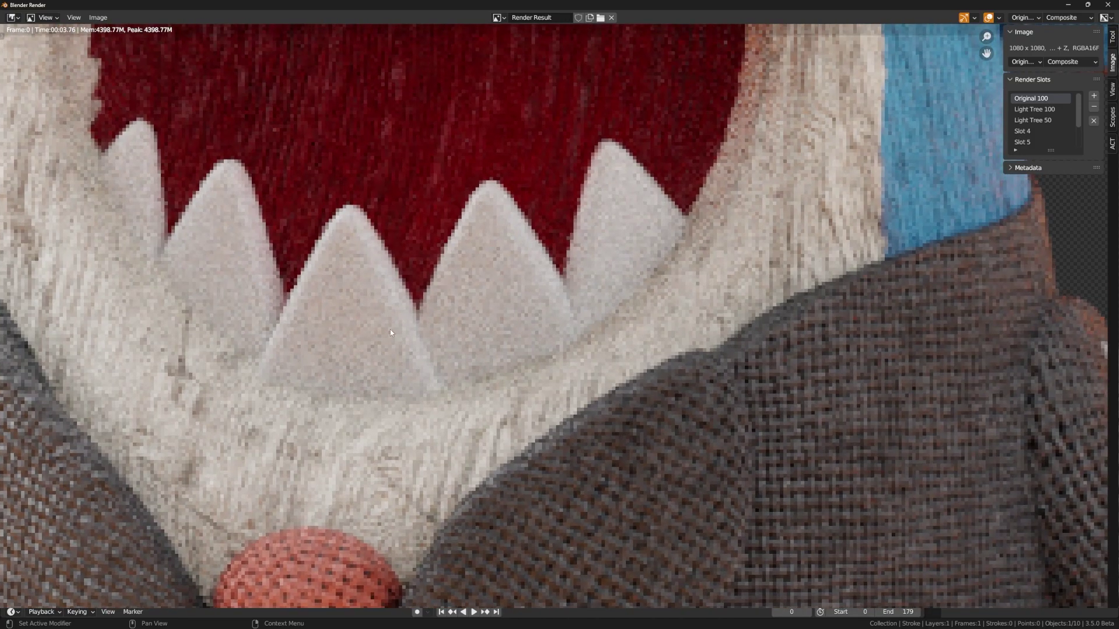
pyautogui.click(1033, 110)
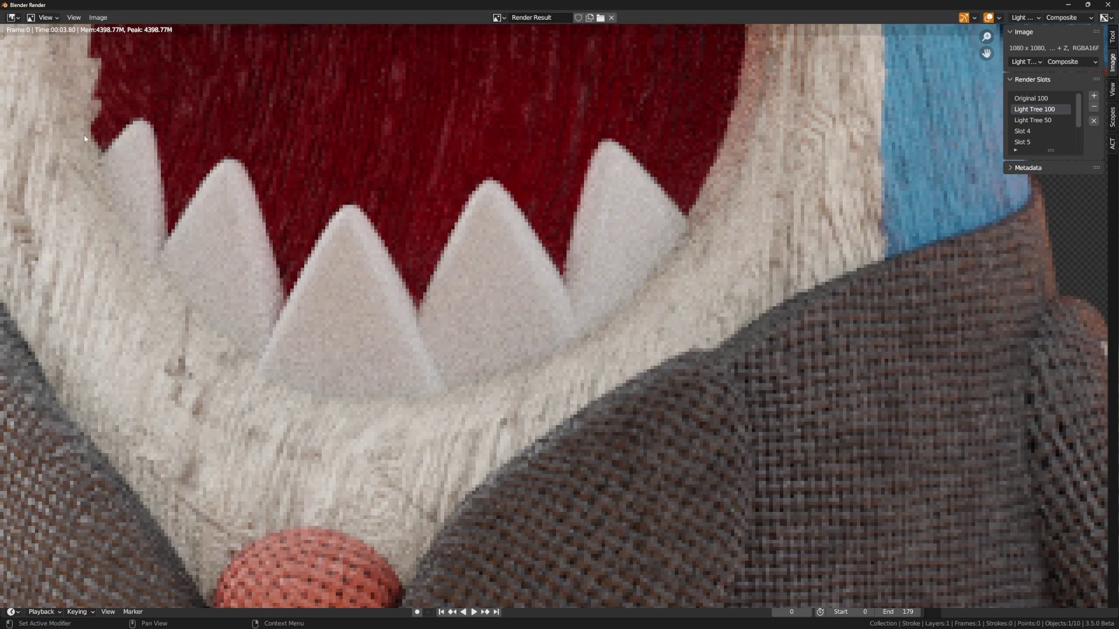
# Step: Cycle through Light Tree 50 and the empty Slot 4, ending on Original 100
pyautogui.click(1041, 120)
pyautogui.click(1046, 101)
pyautogui.click(1055, 128)
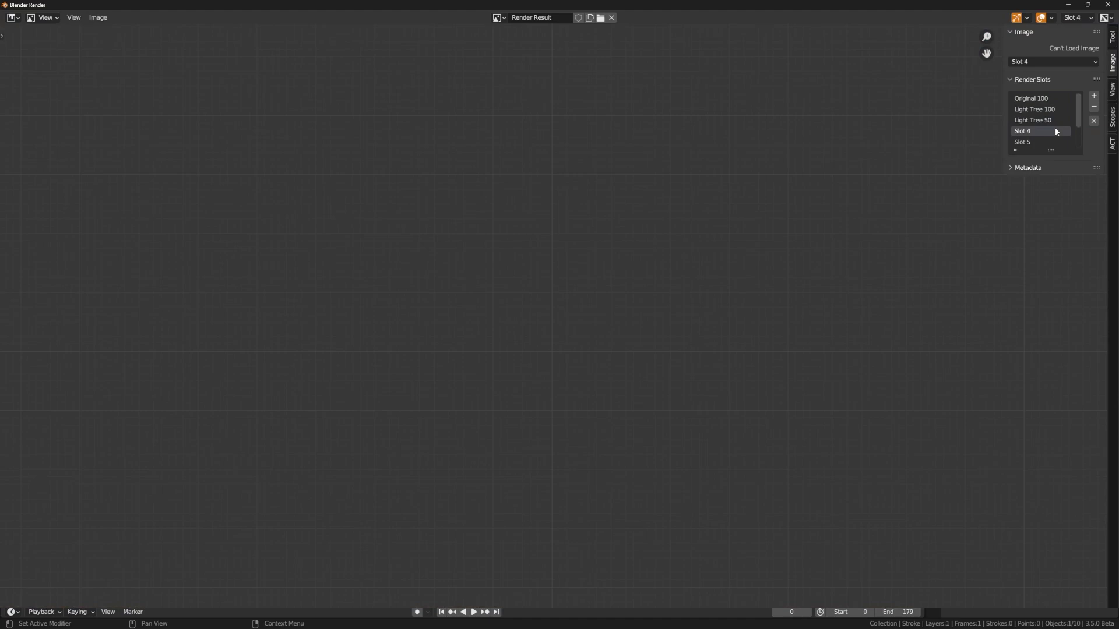
pyautogui.click(1056, 121)
pyautogui.click(1047, 99)
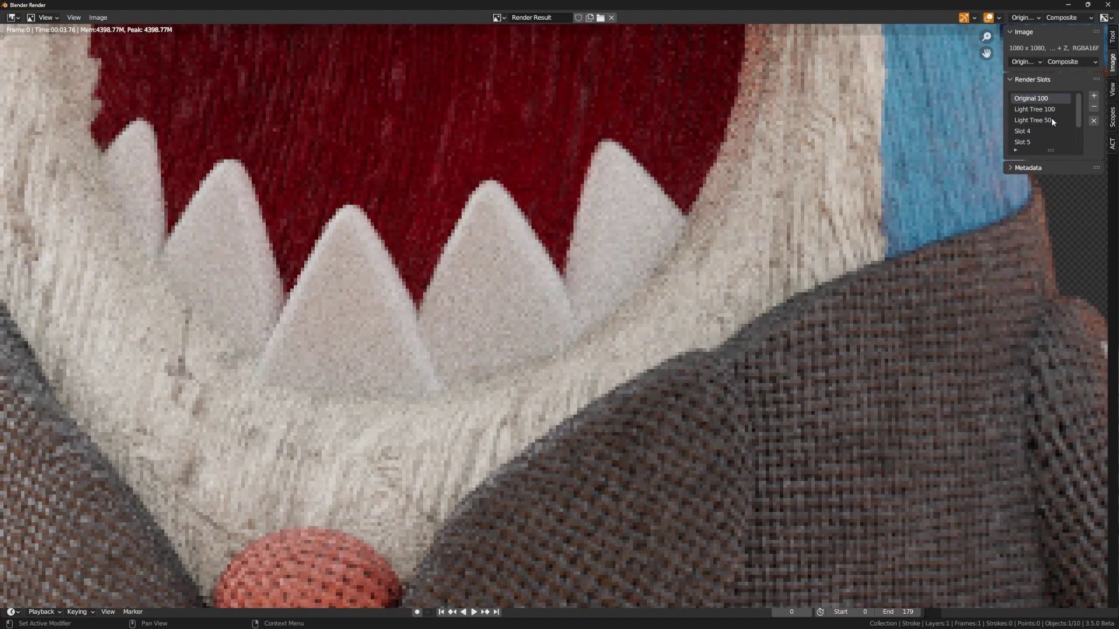
# Step: Fit the whole shark render in the view with Home
pyautogui.press('Home')
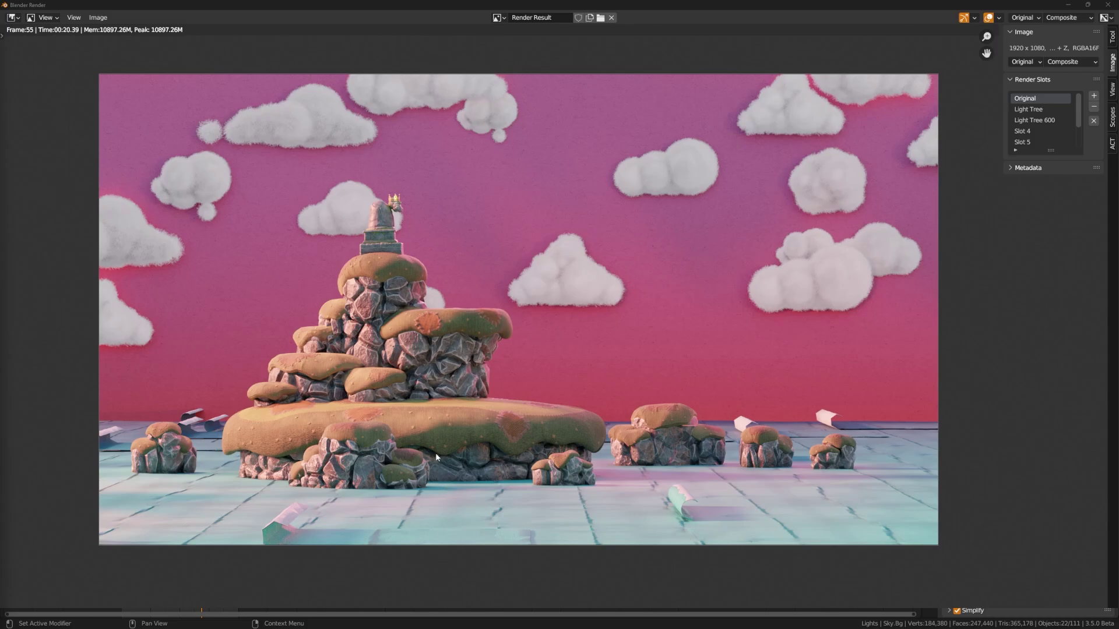
pyautogui.scroll(8, 435, 453)
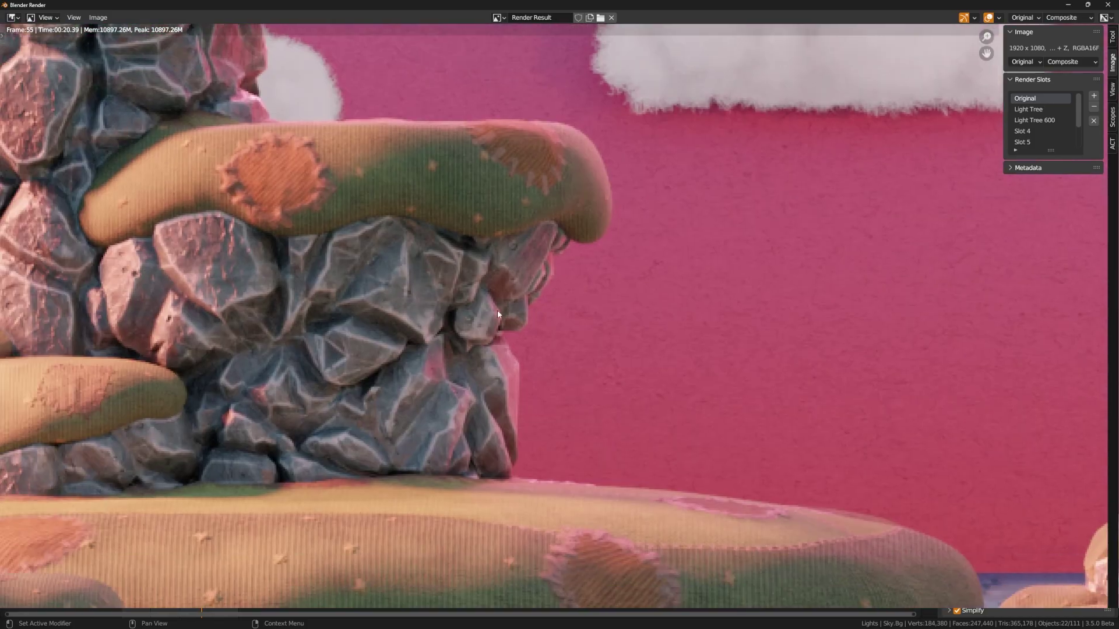
pyautogui.scroll(5, 465, 325)
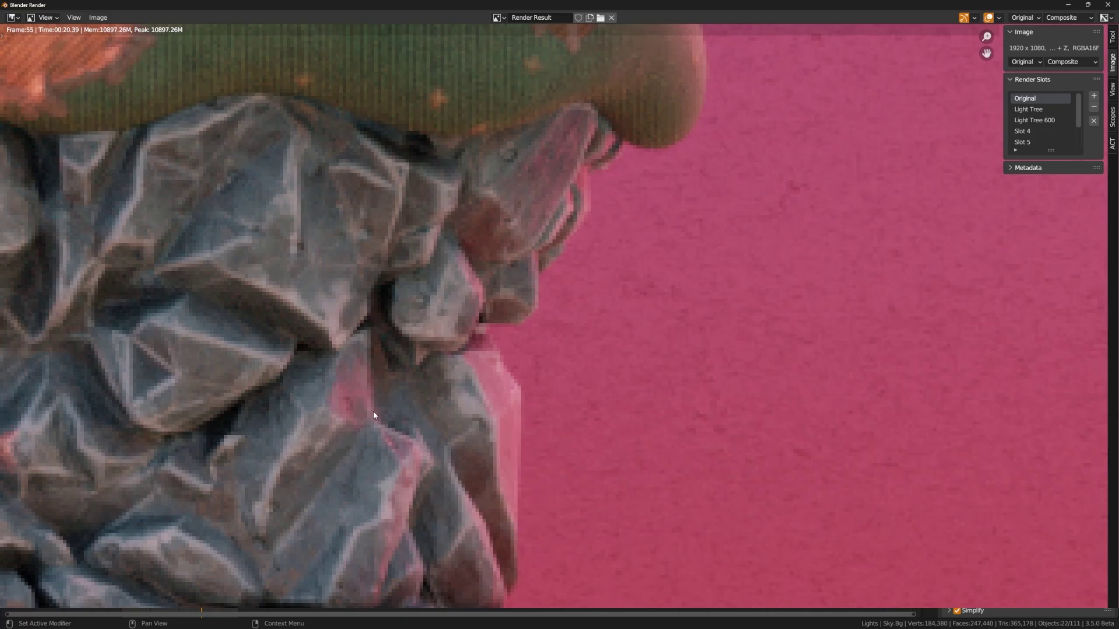
pyautogui.scroll(-8, 373, 411)
pyautogui.moveTo(622, 571); pyautogui.dragTo(561, 439, button='middle')
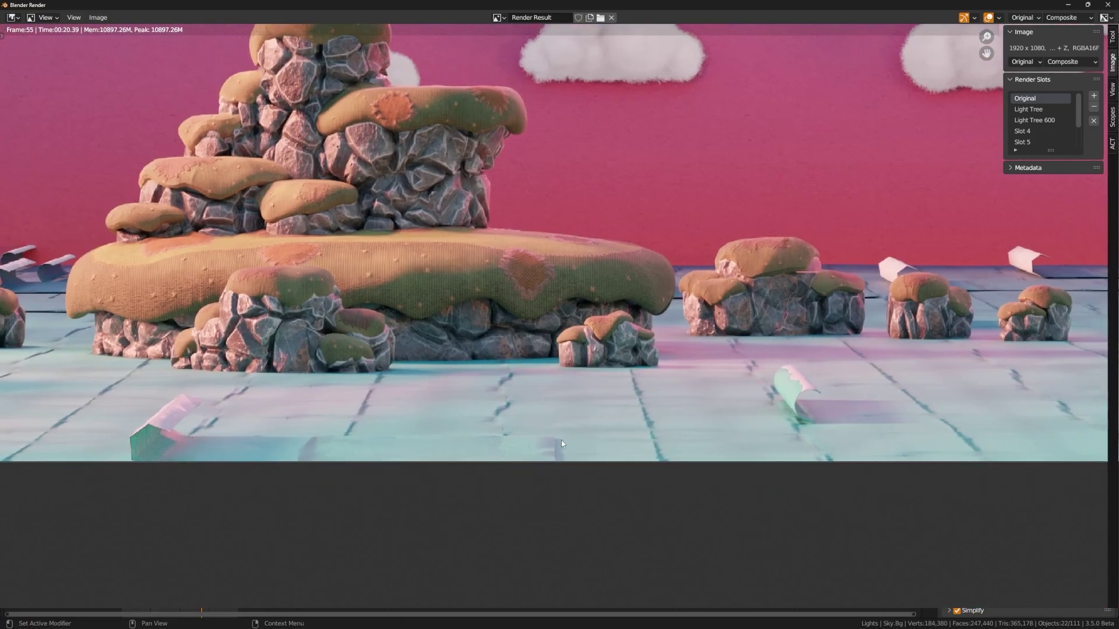
pyautogui.scroll(3, 561, 440)
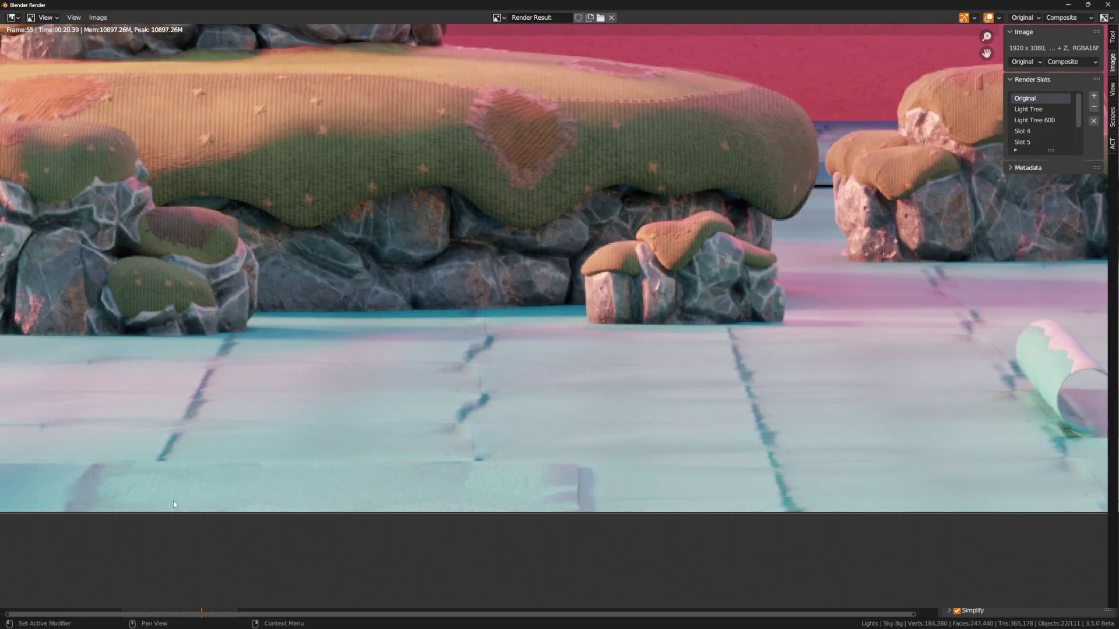
pyautogui.scroll(-3, 603, 382)
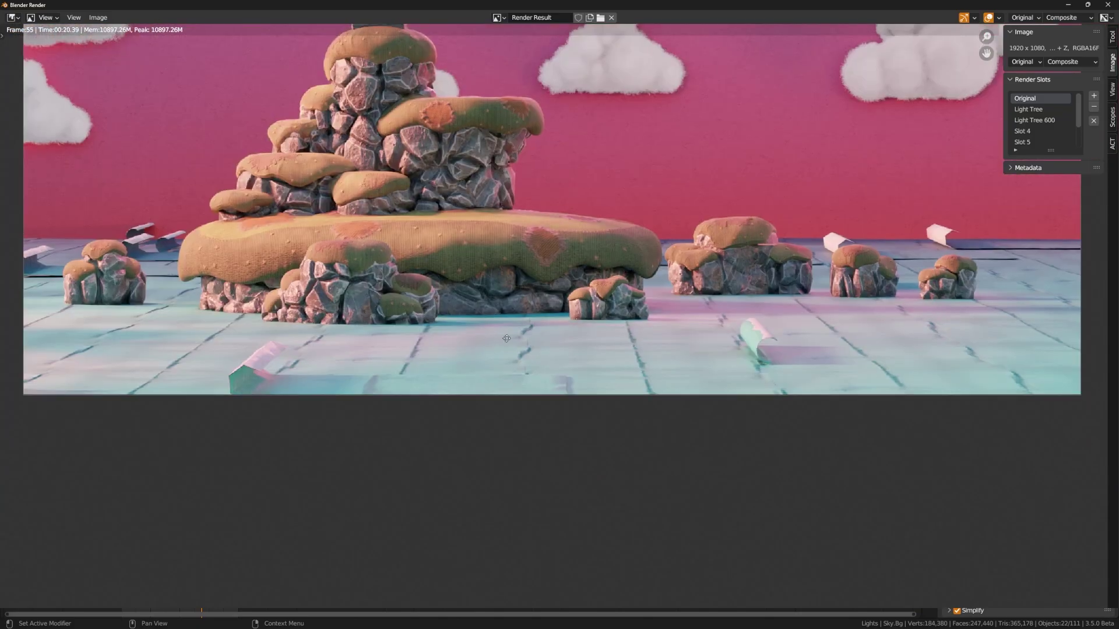
pyautogui.moveTo(1038, 104); pyautogui.dragTo(1026, 140, button='middle')
pyautogui.click(1041, 109)
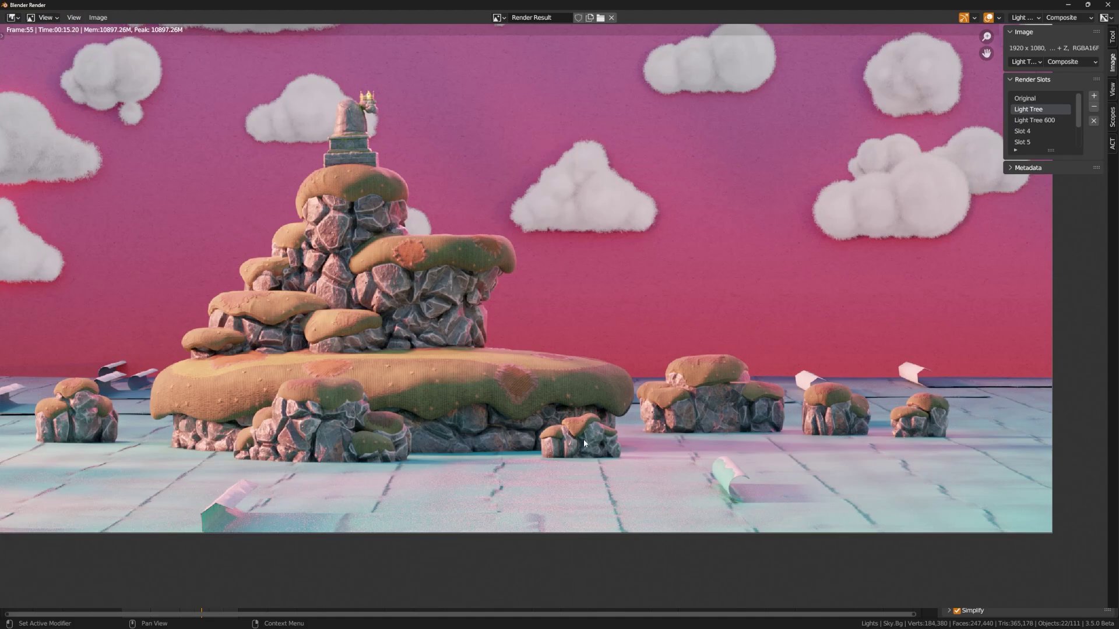
pyautogui.scroll(3, 585, 440)
pyautogui.scroll(4, 264, 348)
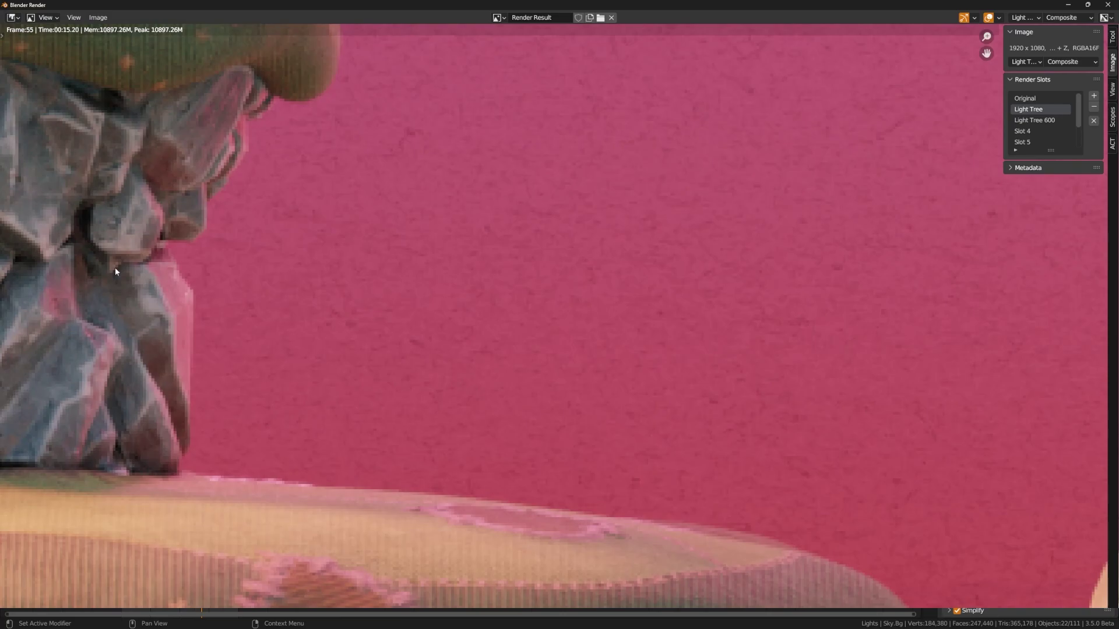
pyautogui.scroll(-5, 166, 311)
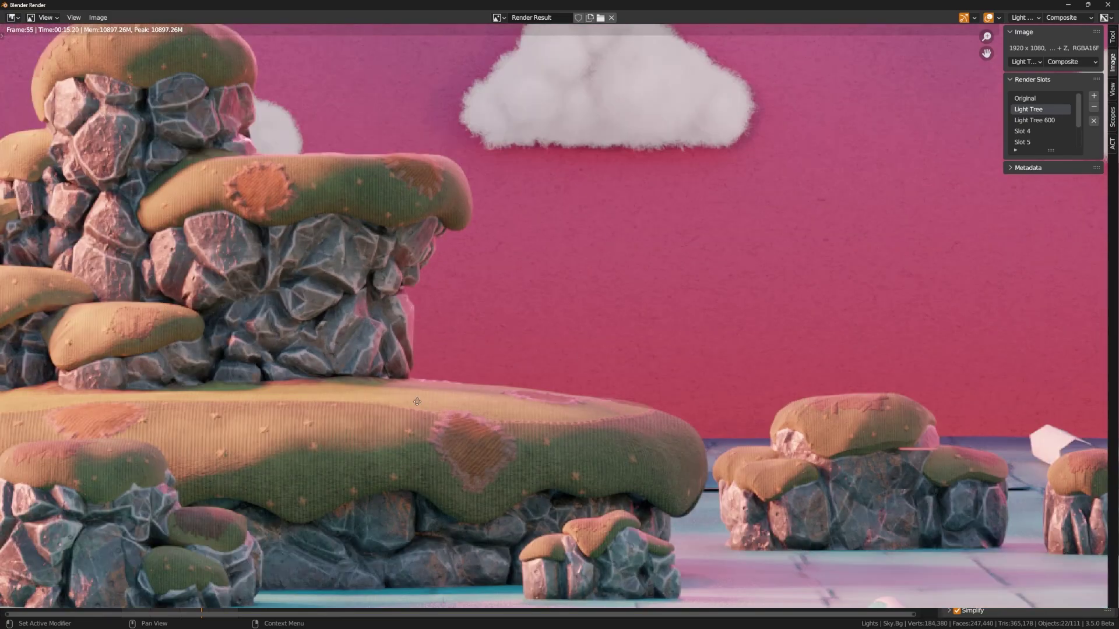
pyautogui.scroll(-5, 301, 235)
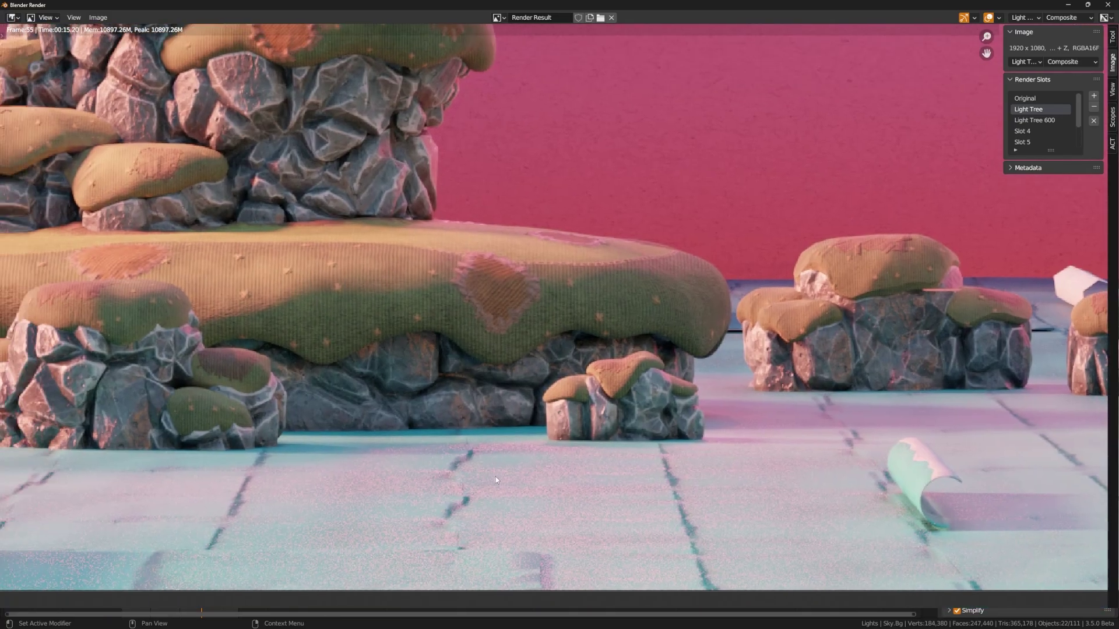
pyautogui.scroll(4, 495, 477)
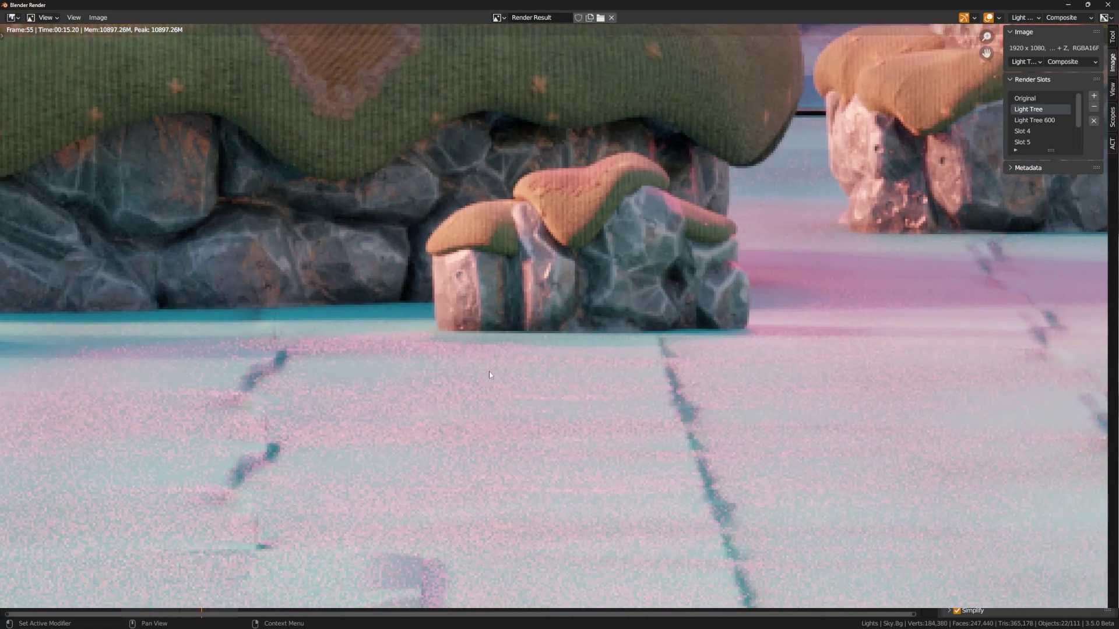
pyautogui.scroll(-2, 490, 374)
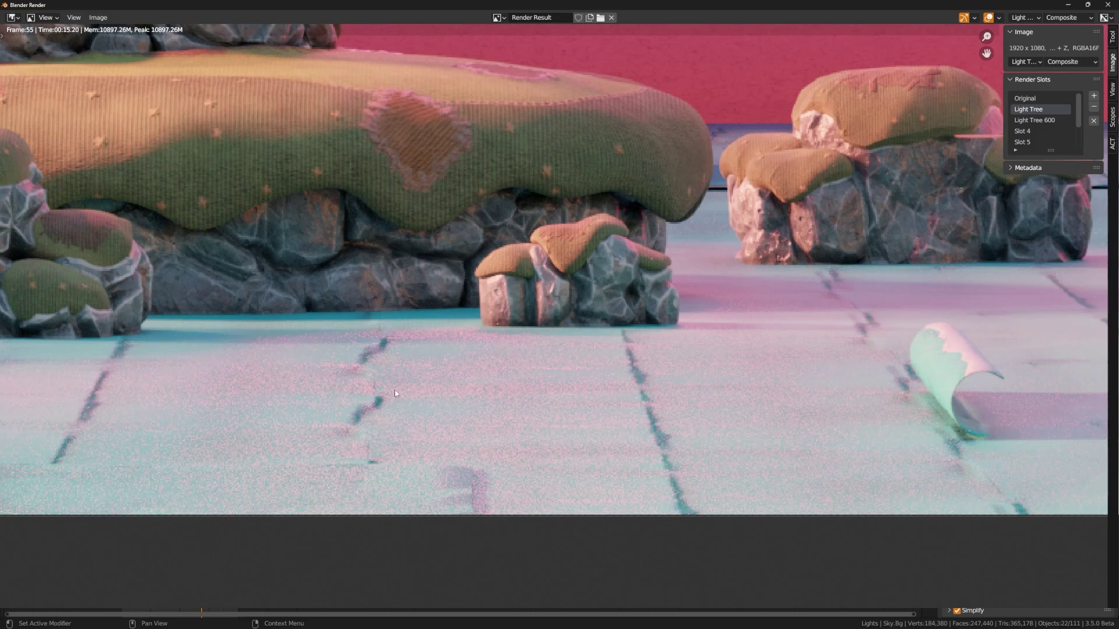
pyautogui.scroll(3, 457, 468)
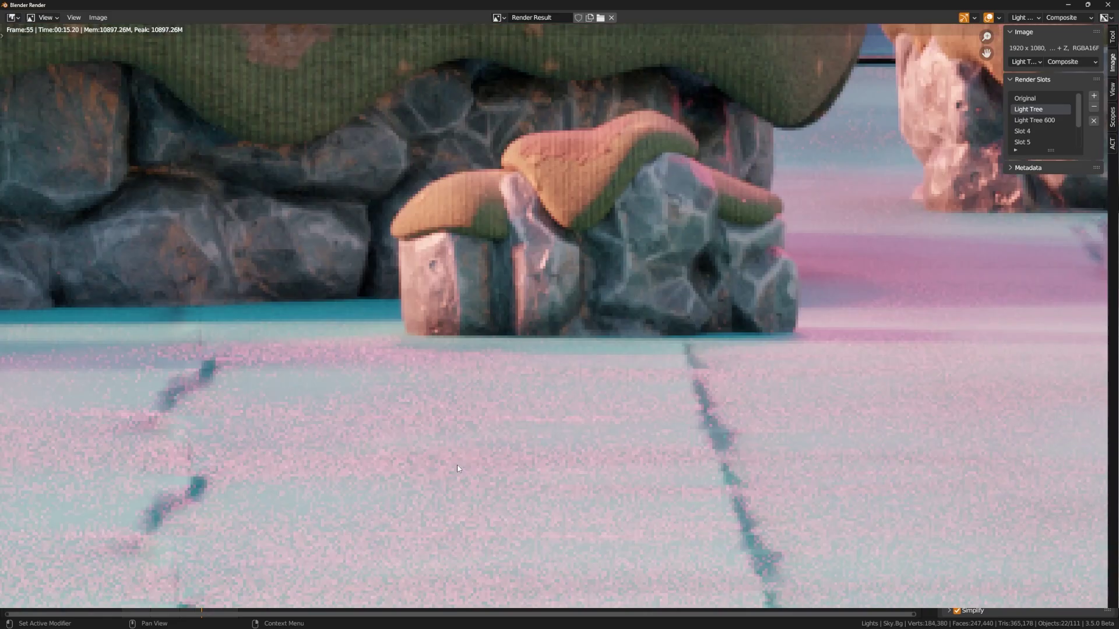
pyautogui.scroll(-5, 457, 468)
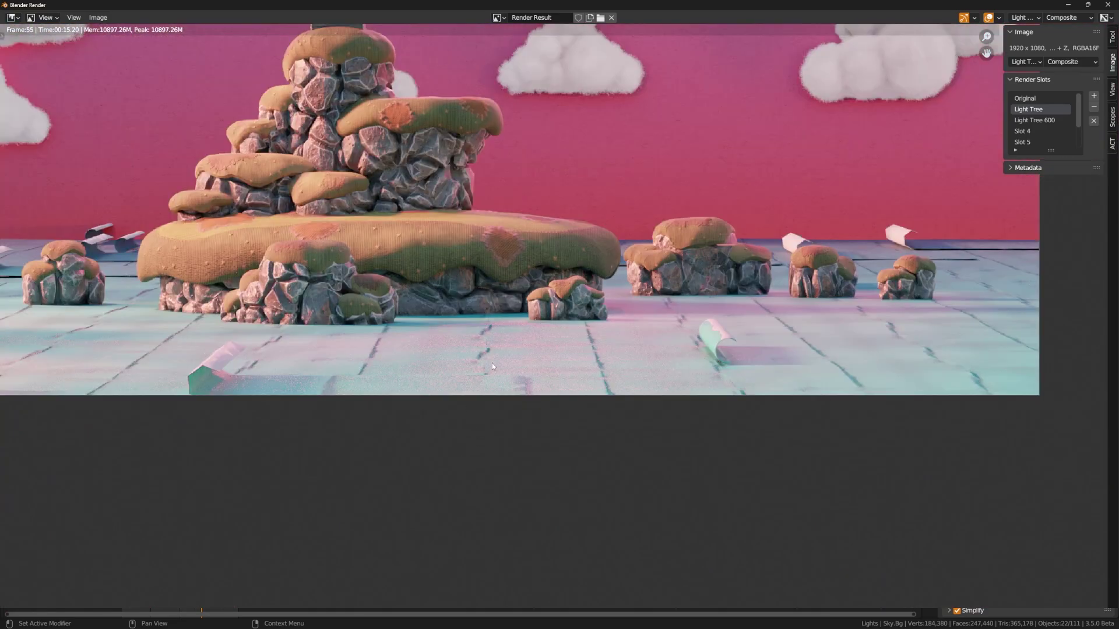
pyautogui.scroll(3, 526, 489)
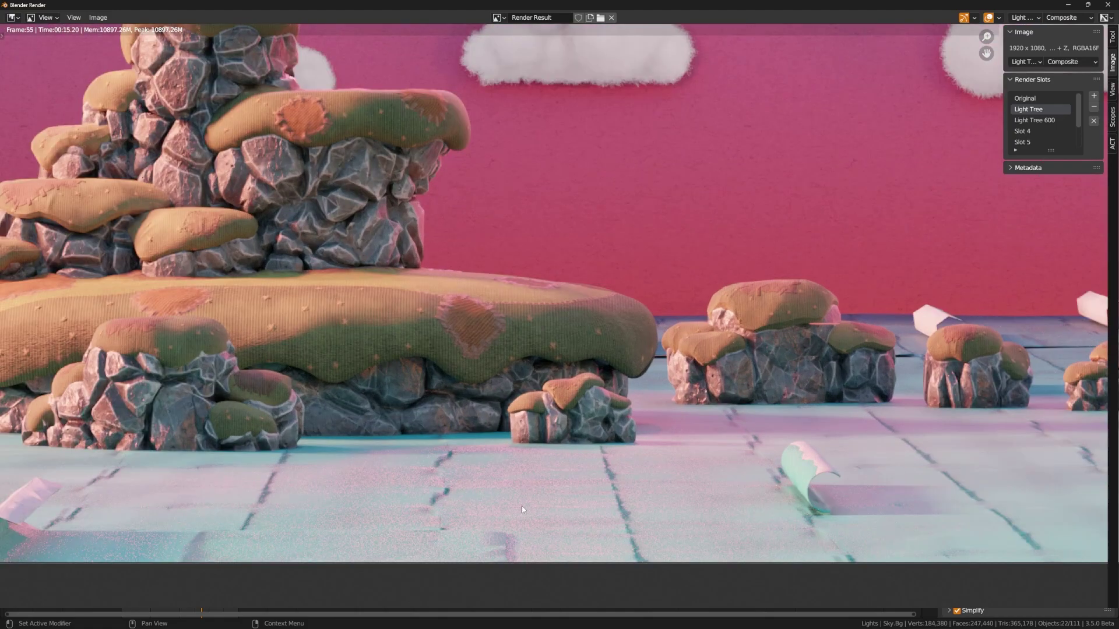
pyautogui.moveTo(523, 509); pyautogui.dragTo(587, 573, button='middle')
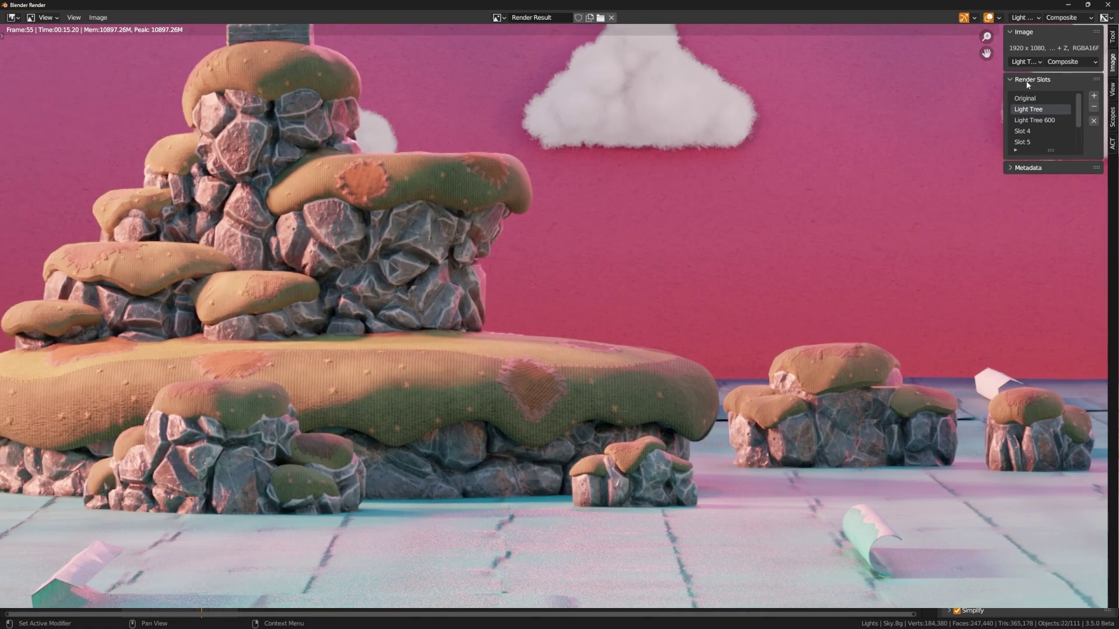
# Step: Inspect the island's Light Tree 600 render up close: ground, clouds, tower top and rock-edge noise
pyautogui.click(1037, 120)
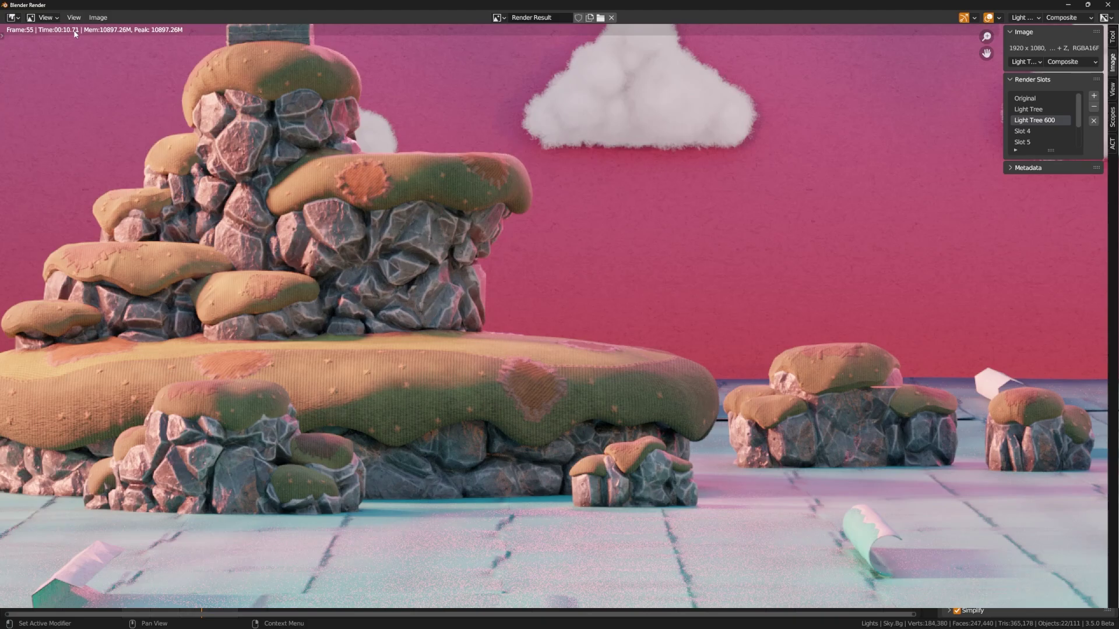
pyautogui.scroll(-1, 350, 296)
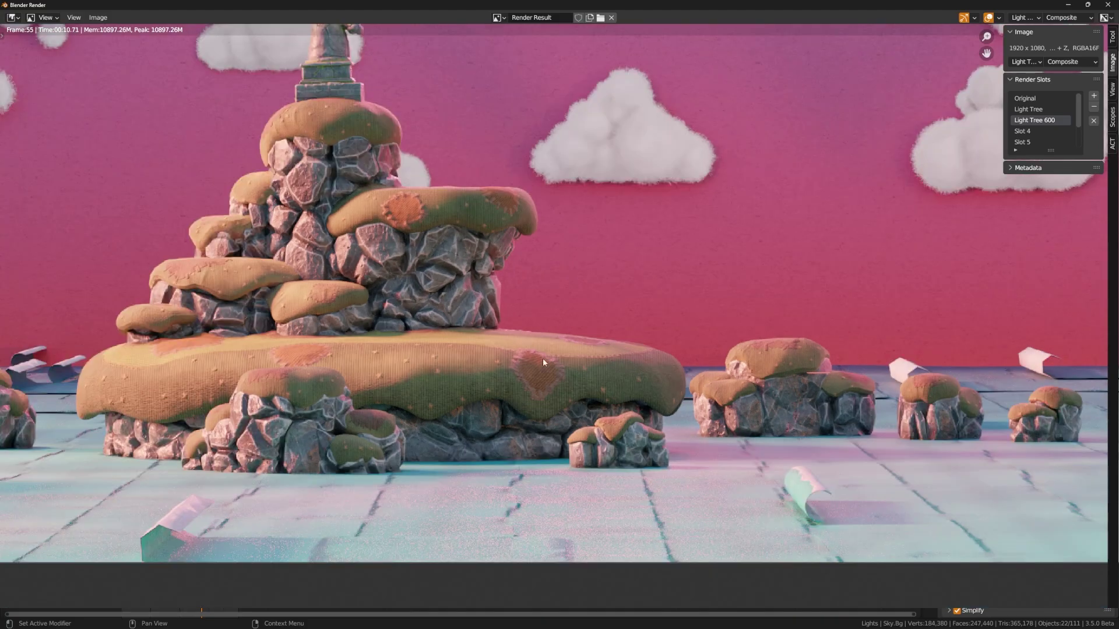
pyautogui.moveTo(660, 490); pyautogui.dragTo(557, 431, button='middle')
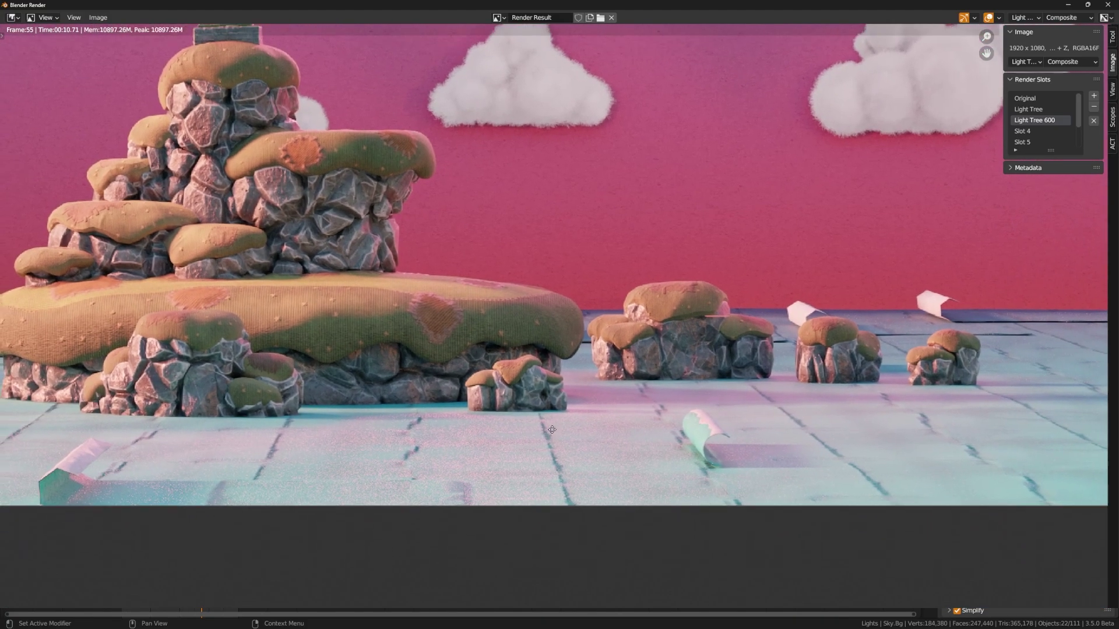
pyautogui.scroll(3, 538, 470)
pyautogui.moveTo(479, 509); pyautogui.dragTo(487, 398, button='middle')
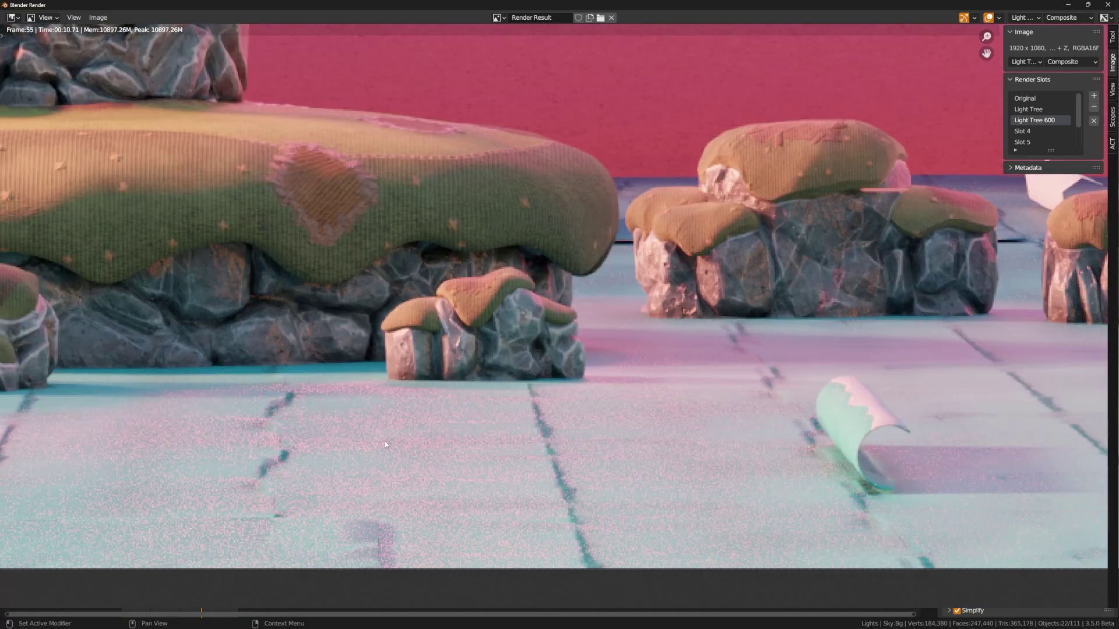
pyautogui.moveTo(268, 448); pyautogui.dragTo(432, 537, button='middle')
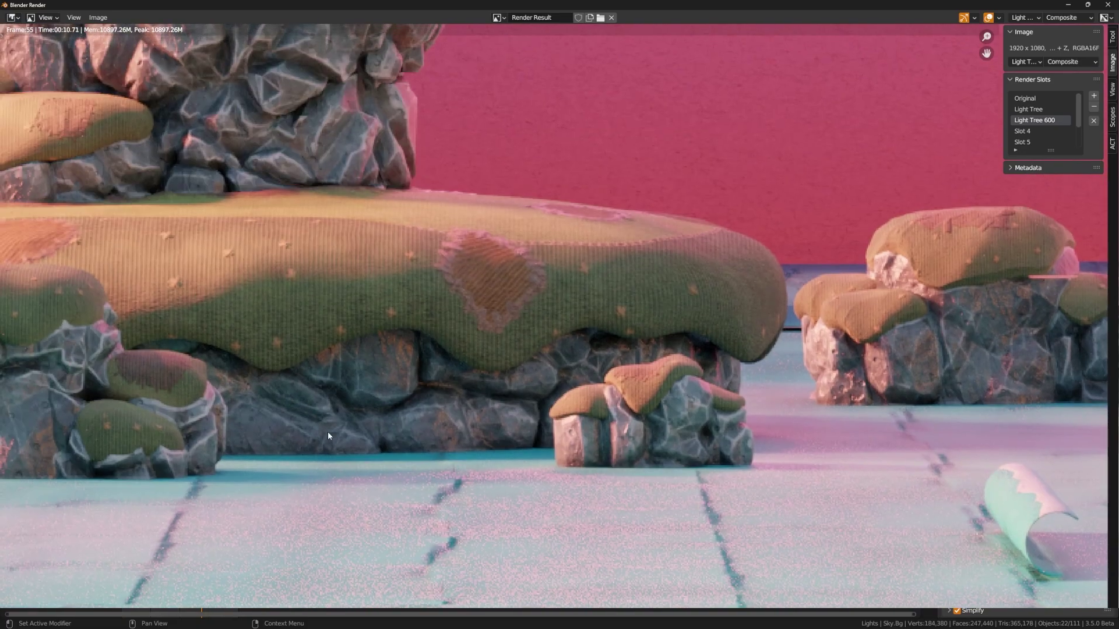
pyautogui.scroll(-2, 495, 313)
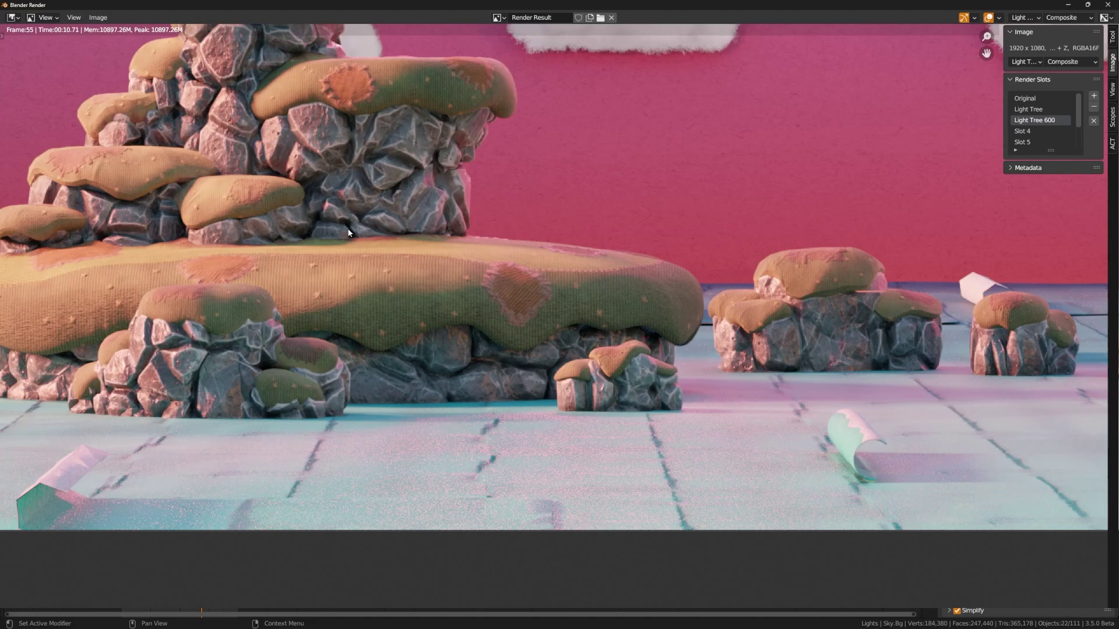
pyautogui.moveTo(349, 233); pyautogui.dragTo(375, 379, button='middle')
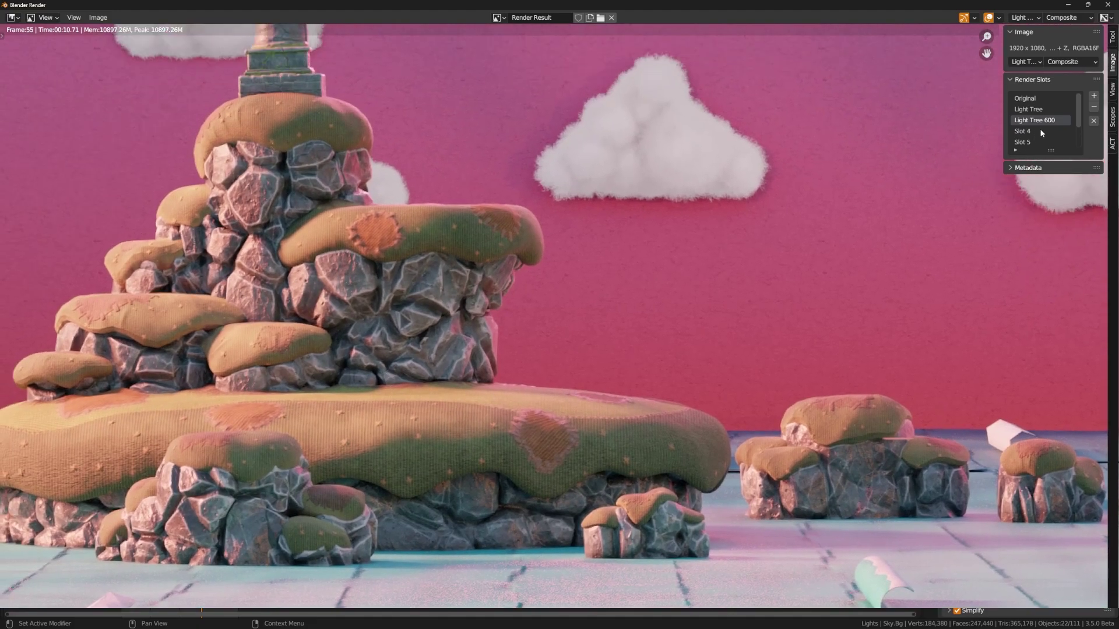
pyautogui.scroll(6, 362, 324)
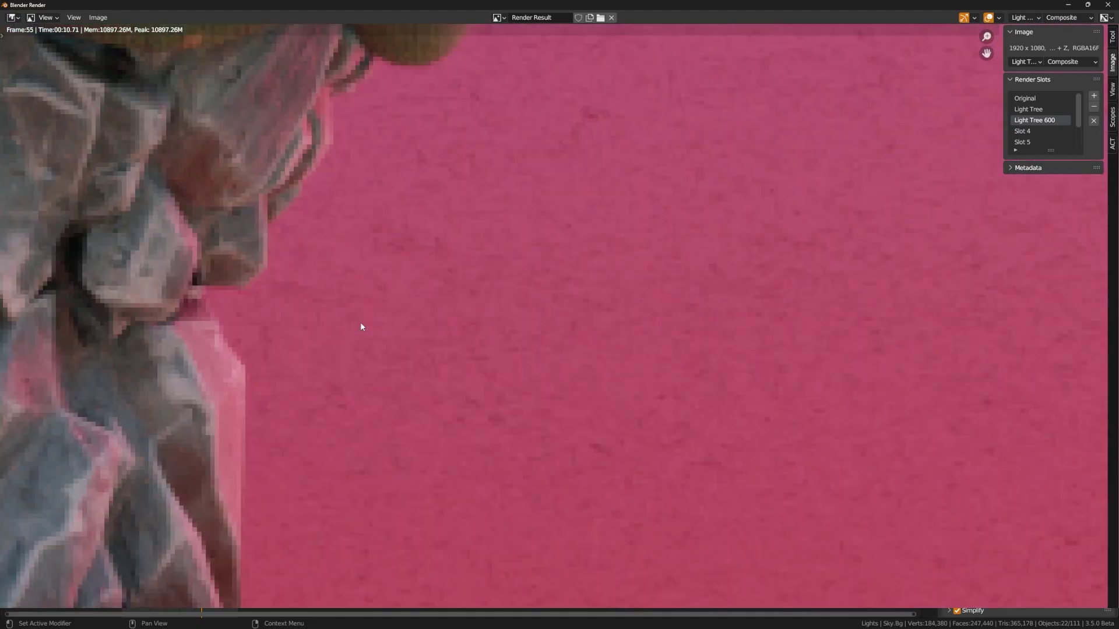
pyautogui.moveTo(466, 349); pyautogui.dragTo(742, 392, button='middle')
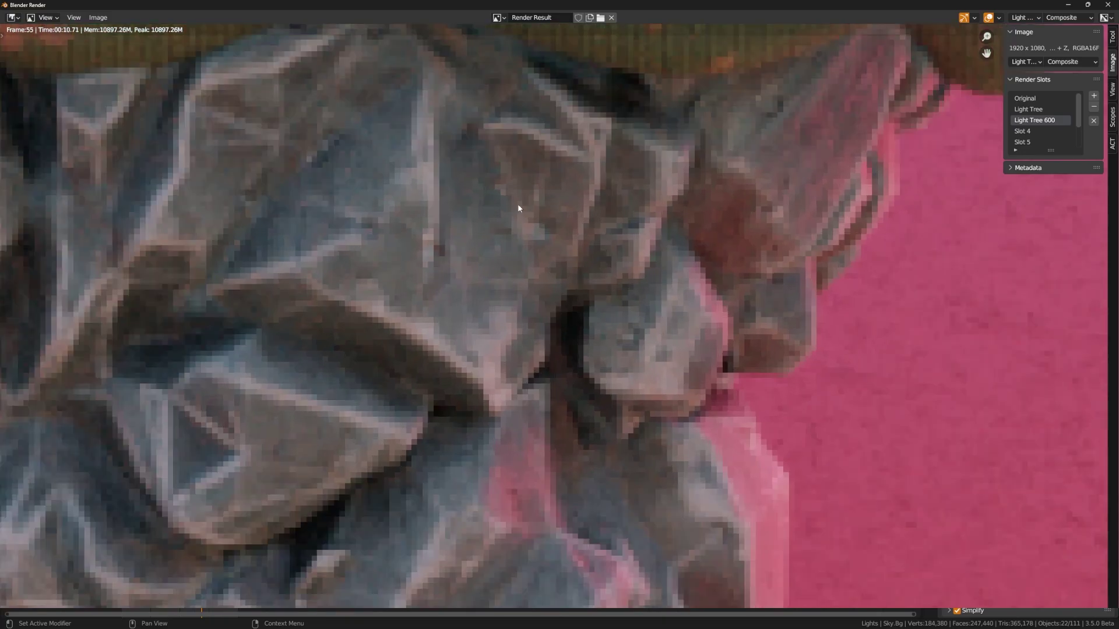
# Step: Compare against the Original render, return to Light Tree 600 and zoom out over the island
pyautogui.click(1040, 99)
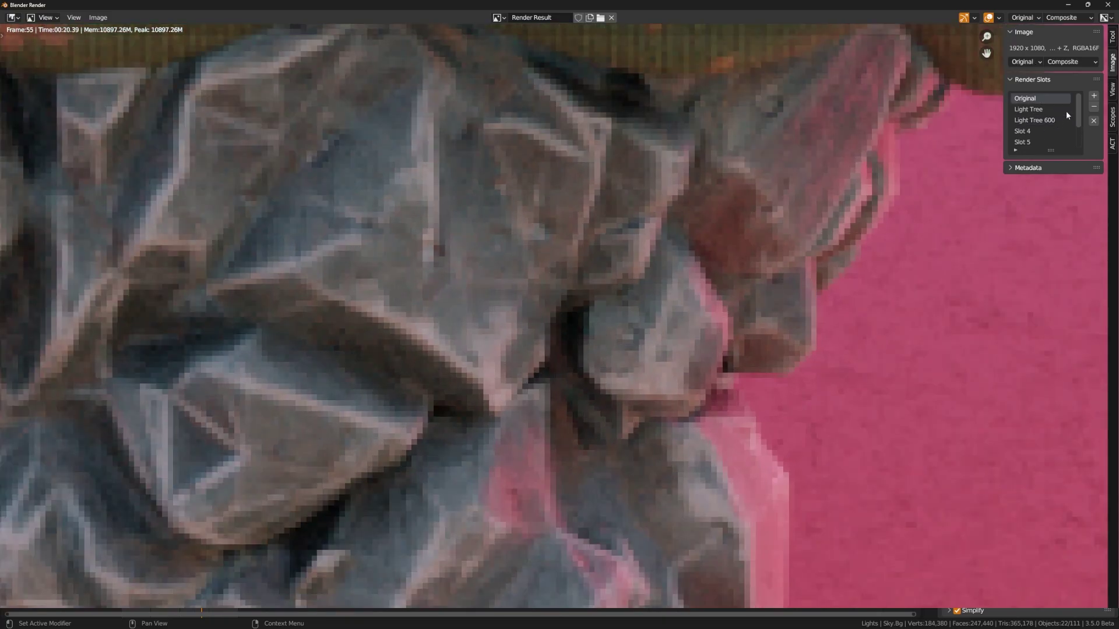
pyautogui.click(1037, 121)
pyautogui.scroll(-1, 582, 347)
pyautogui.moveTo(582, 347); pyautogui.dragTo(471, 397, button='middle')
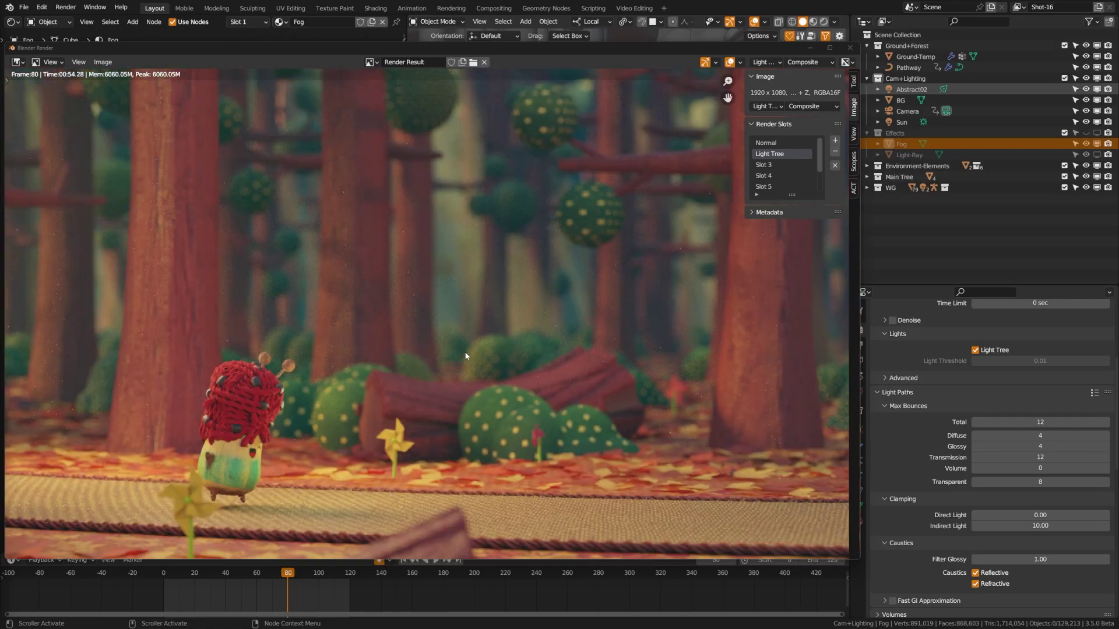
# Step: Show the forest's Normal render, flip to Light Tree and back with J, then zoom in
pyautogui.click(783, 143)
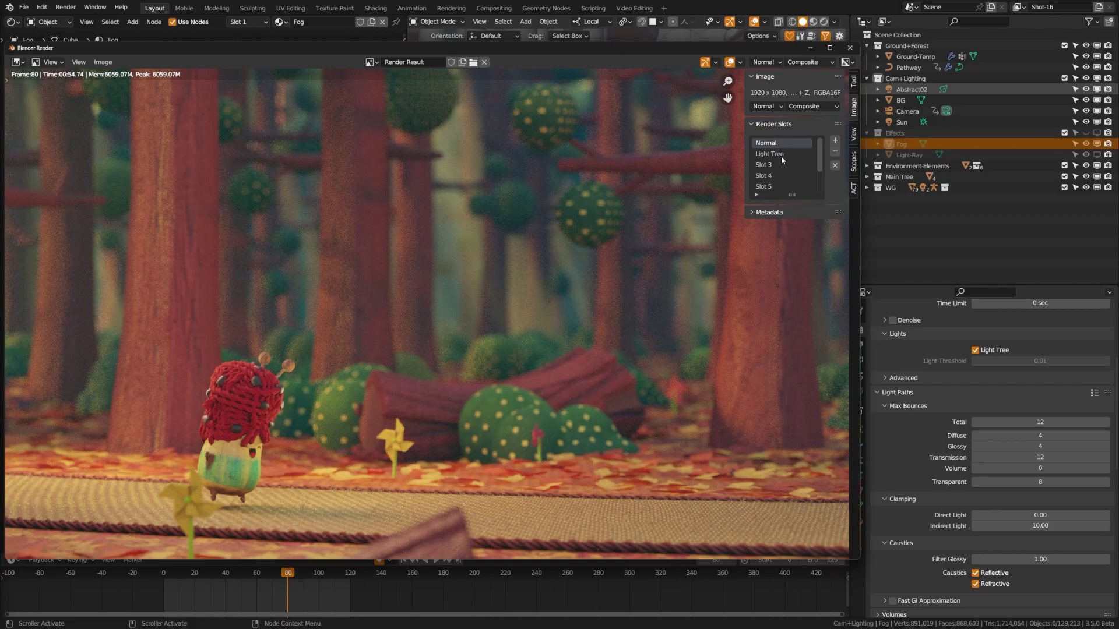
pyautogui.click(781, 155)
pyautogui.press('j')
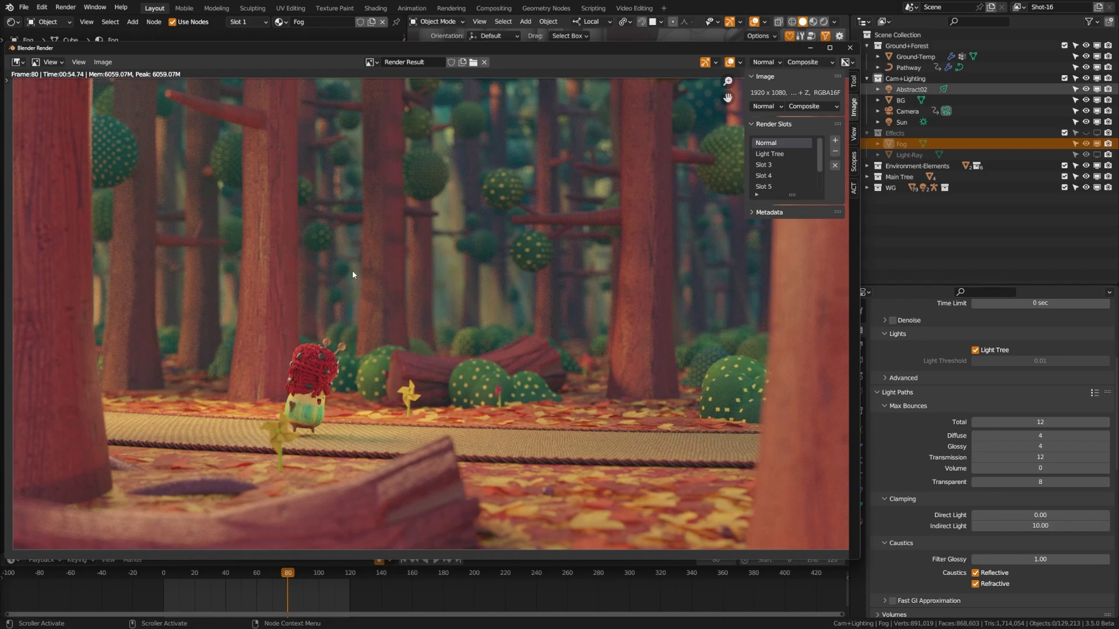
pyautogui.scroll(7, 352, 270)
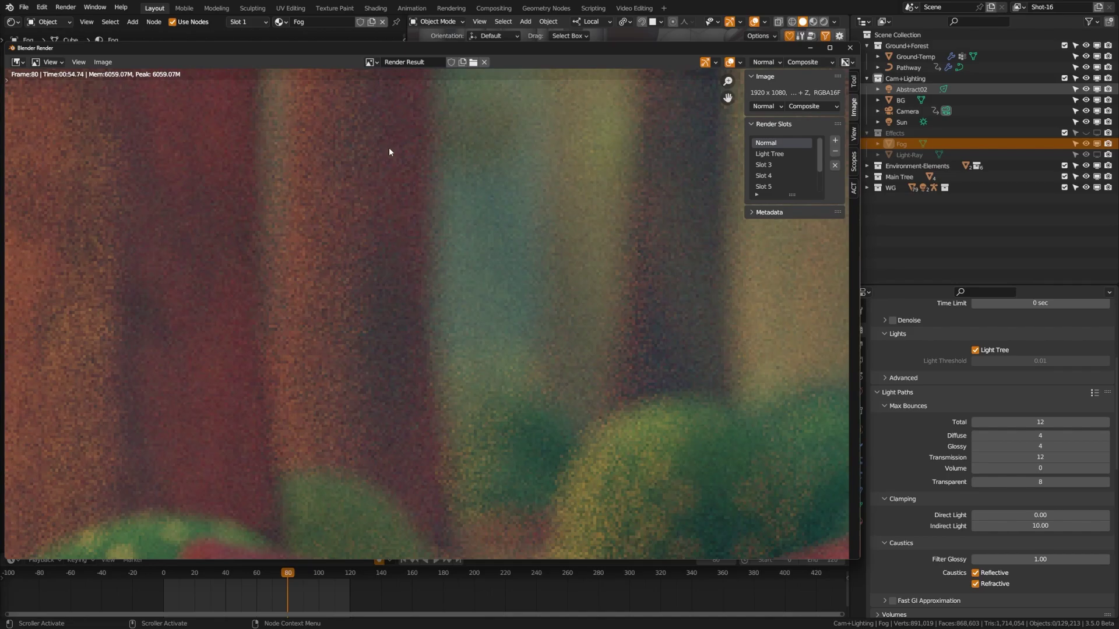
# Step: Switch to the forest's Light Tree render (00:54.28) and zoom out to the full image
pyautogui.click(786, 153)
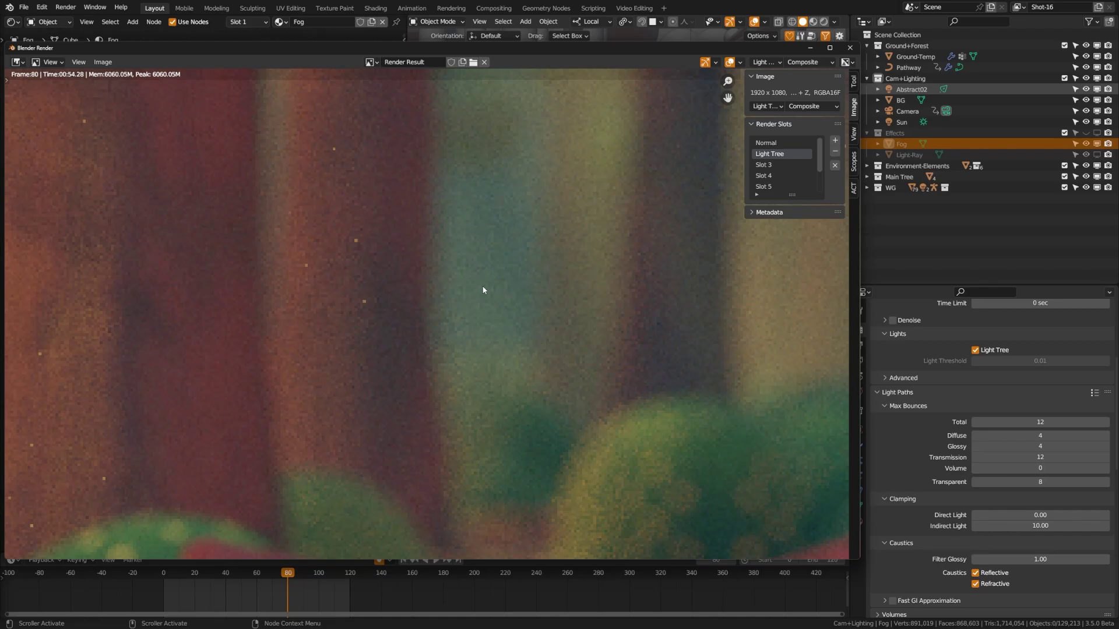
pyautogui.scroll(-4, 345, 293)
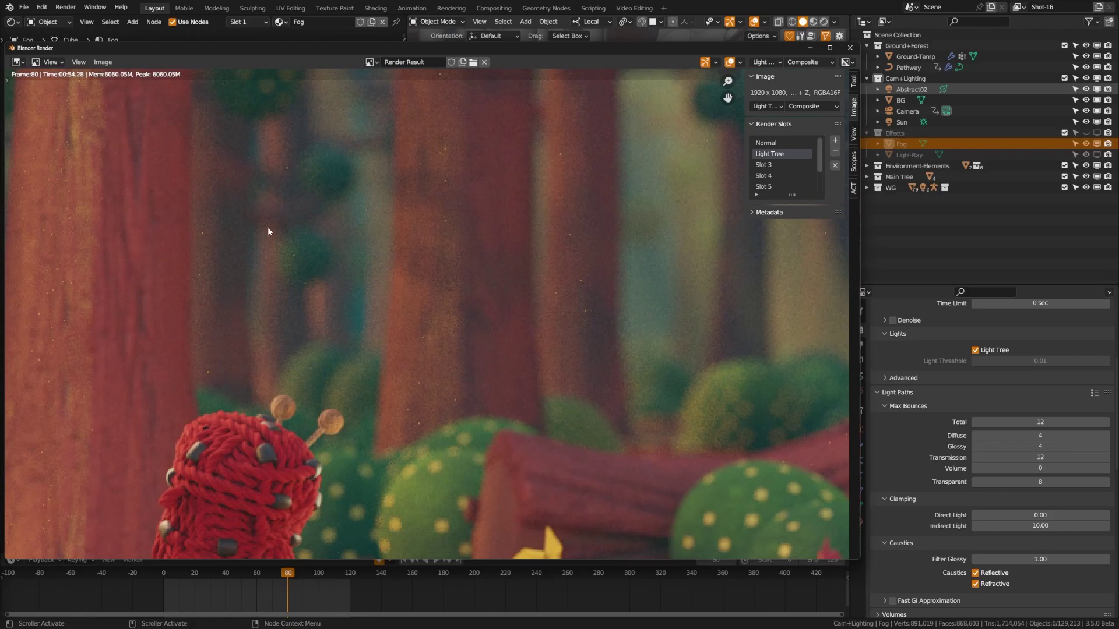
pyautogui.scroll(-5, 240, 285)
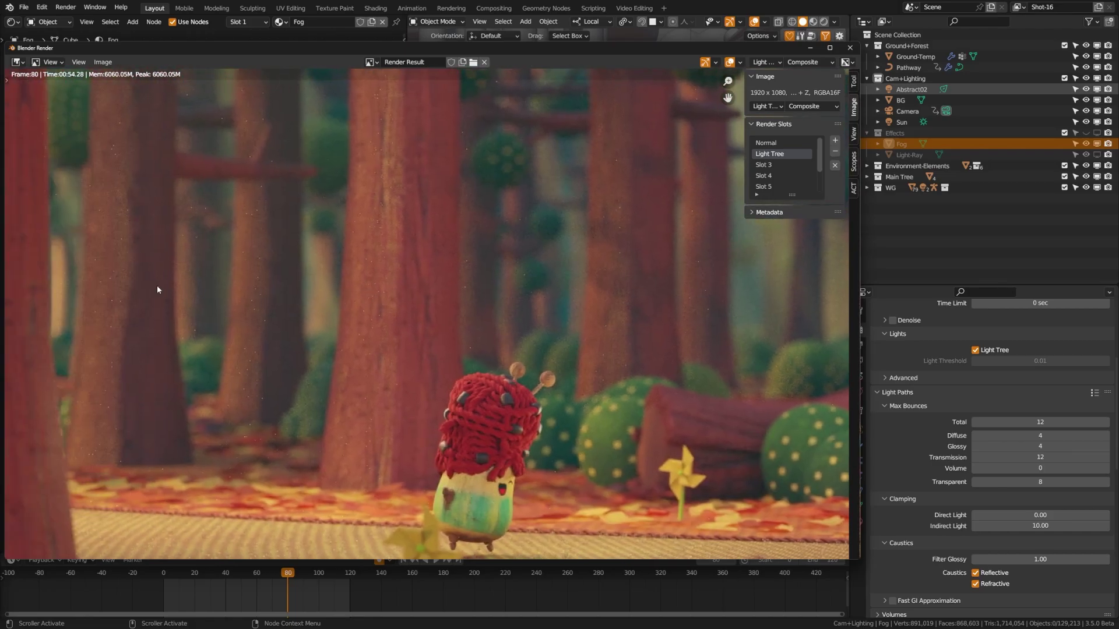